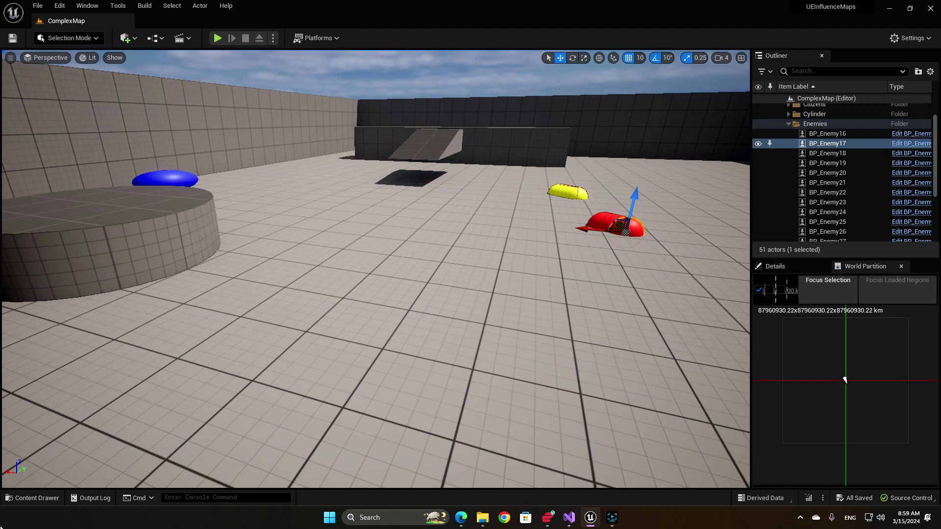
Focus the level viewport by selecting the arena floor.
{"action": "left_click", "coordinate": [321, 371]}
Start Play-In-Editor with Alt+P and run the character around the arena with WASD.
{"action": "key", "text": "alt+p"}
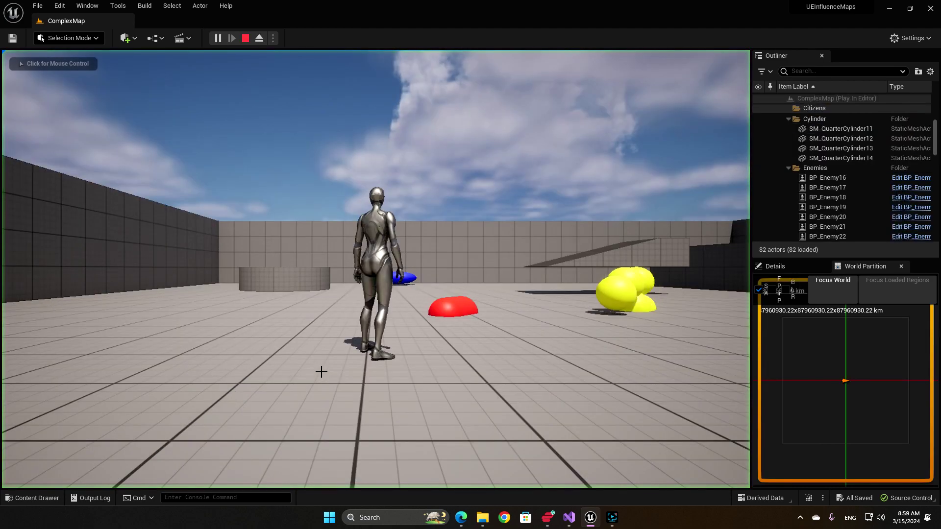
{"action": "key", "text": "d"}
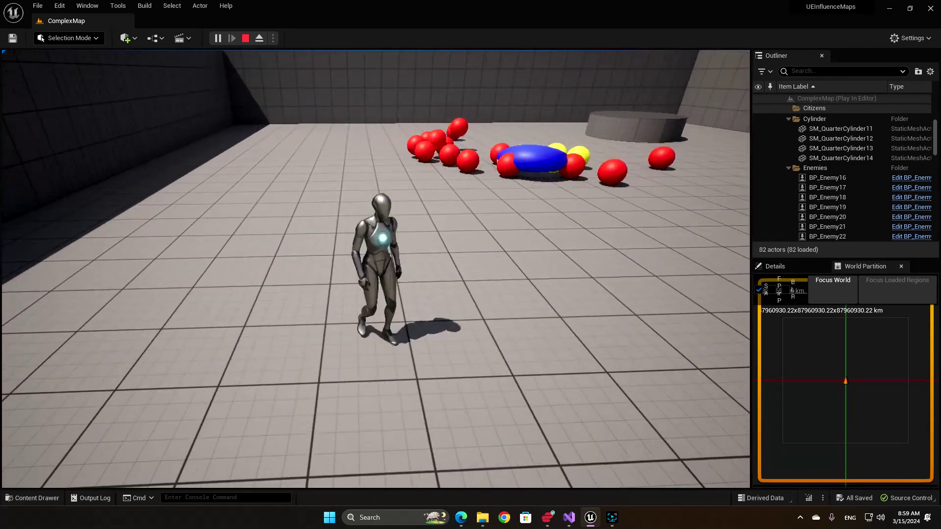
{"action": "key", "text": "a"}
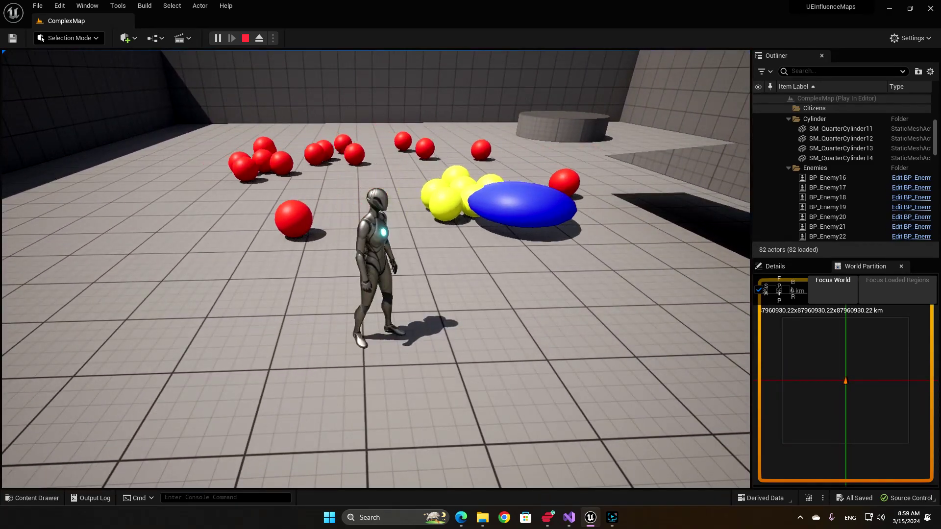
{"action": "key", "text": "s"}
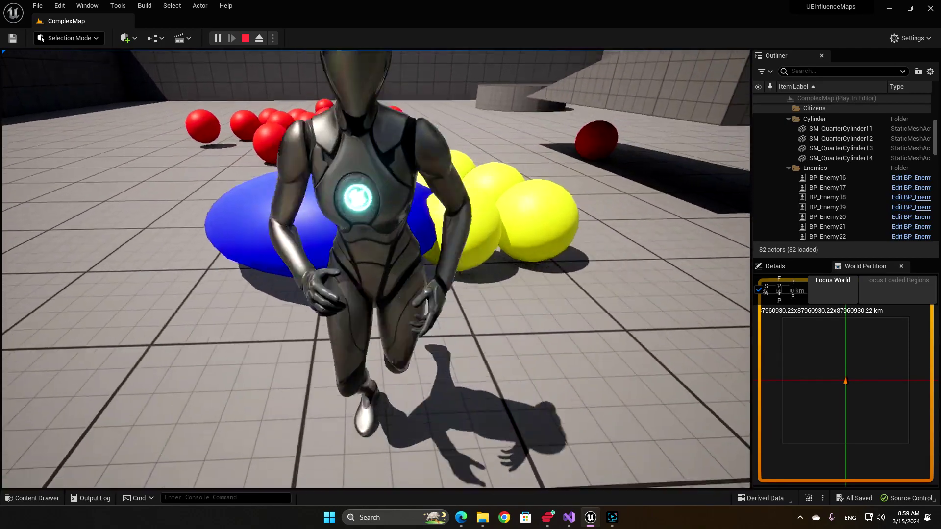
{"action": "key", "text": "w"}
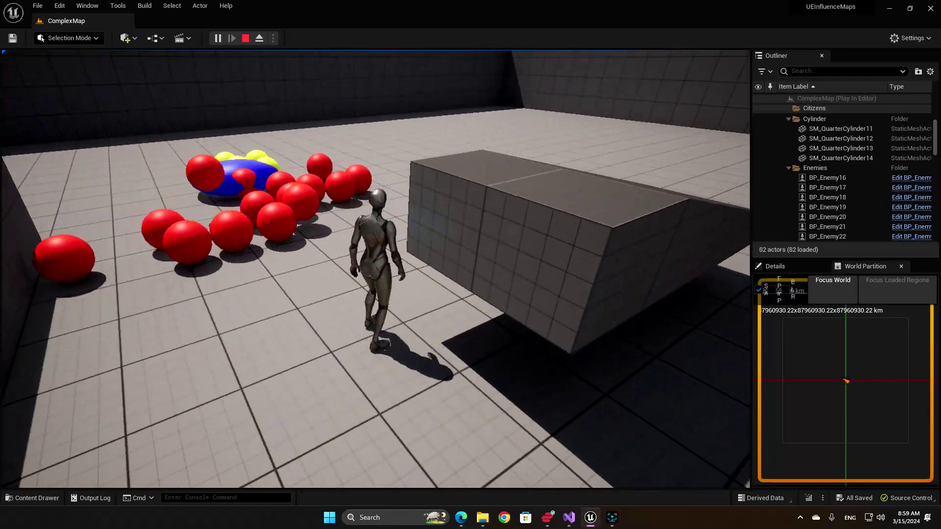
{"action": "key", "text": "s"}
{"action": "key", "text": "d"}
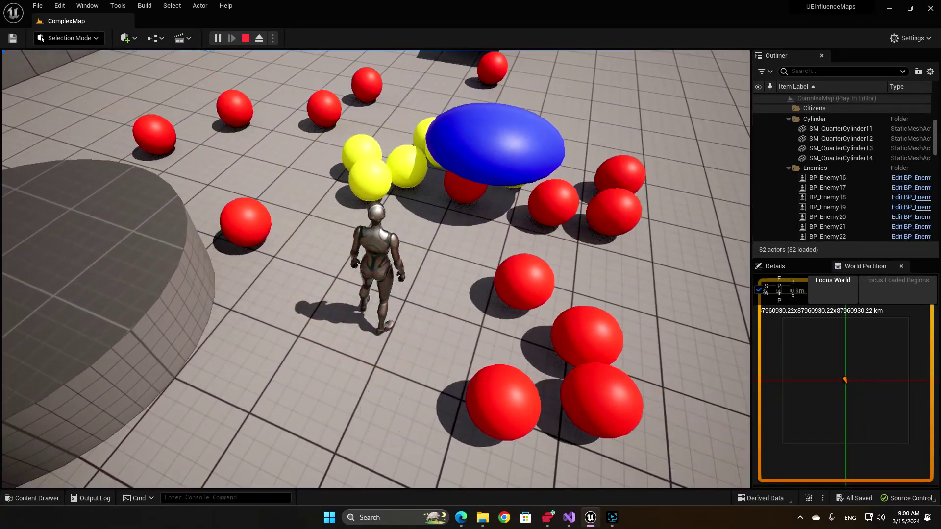
Show the Gameplay Debugger with the influence-map grids.
{"action": "key", "text": "apostrophe"}
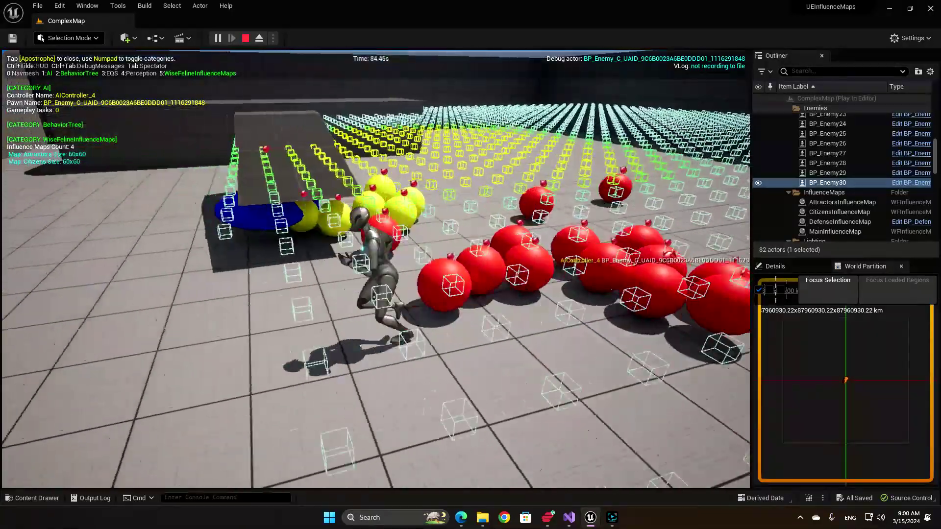
Release mouse control, peek at the console command list, then resume game control.
{"action": "key", "text": "shift+F1"}
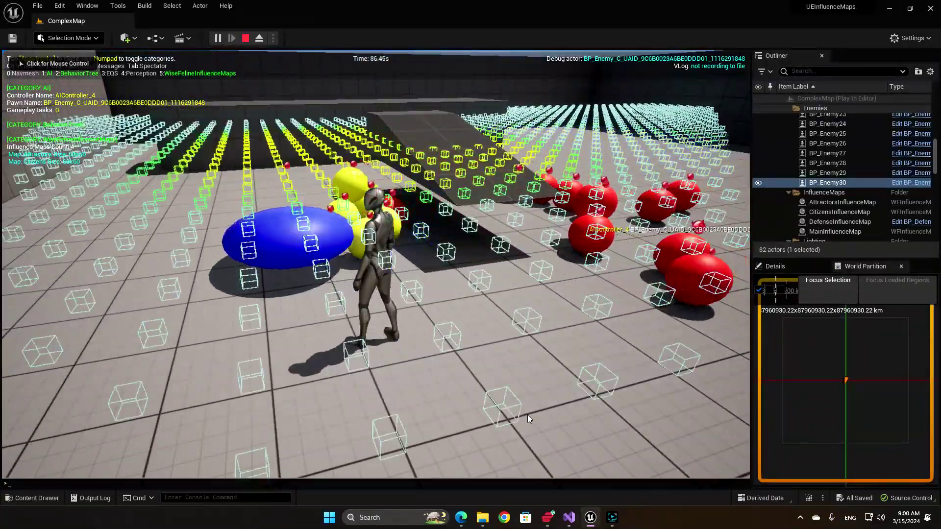
{"action": "key", "text": "grave"}
{"action": "type", "text": "visu"}
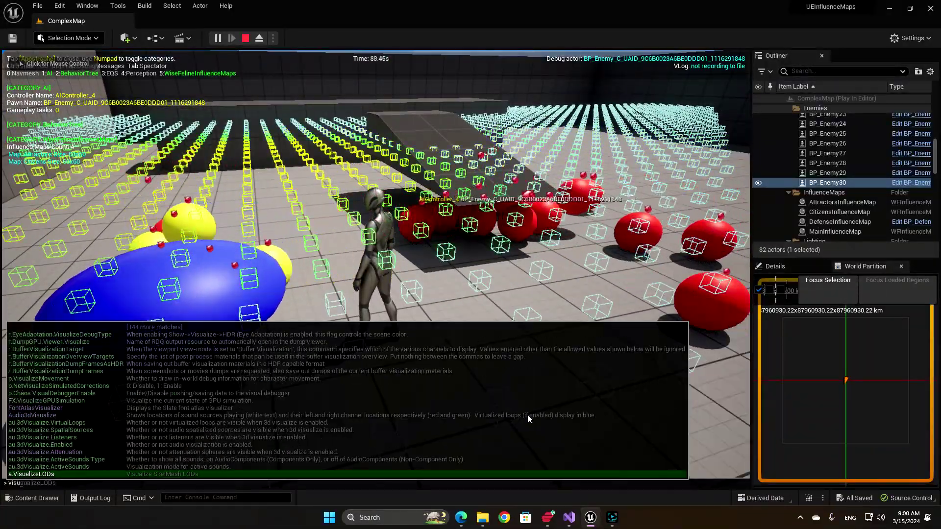
{"action": "left_click", "coordinate": [527, 414]}
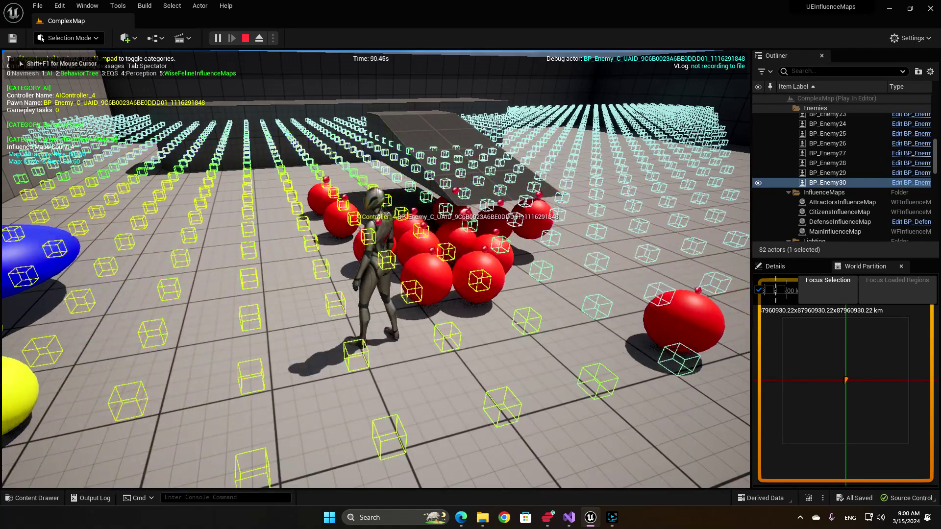
Bring up the console ready for the VisLog command.
{"action": "key", "text": "shift+F1"}
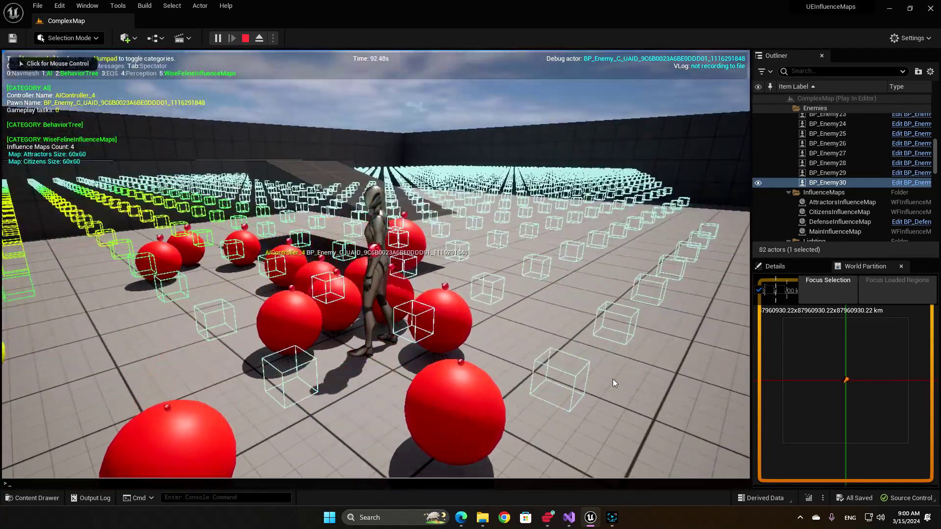
{"action": "key", "text": "grave"}
{"action": "type", "text": "vislo"}
Run VisLog to open the Visual Logger and start recording log data.
{"action": "key", "text": "Return"}
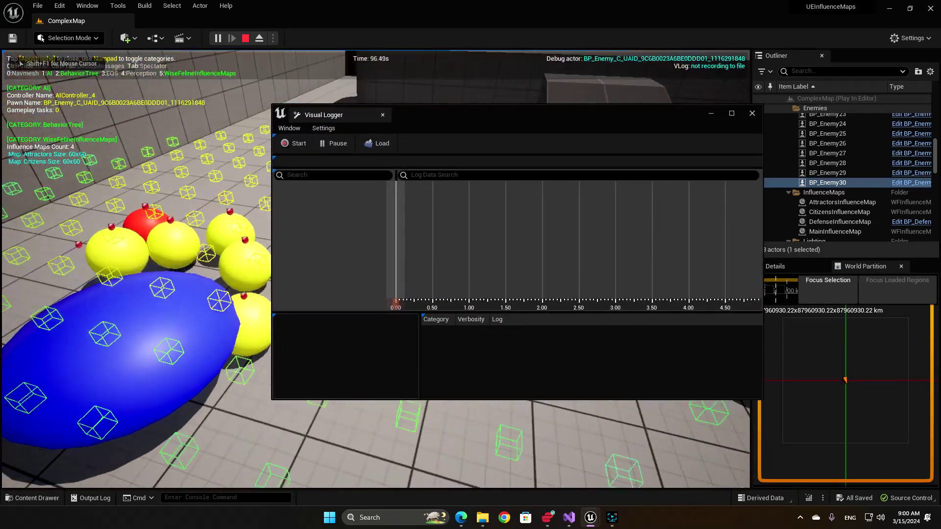
{"action": "key", "text": "alt+Tab"}
{"action": "key", "text": "alt+Tab"}
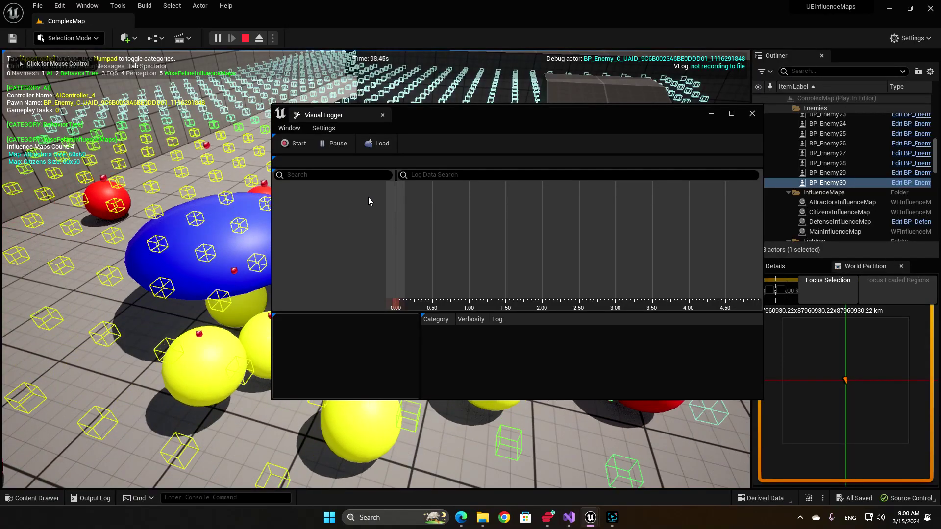
{"action": "left_click", "coordinate": [294, 144]}
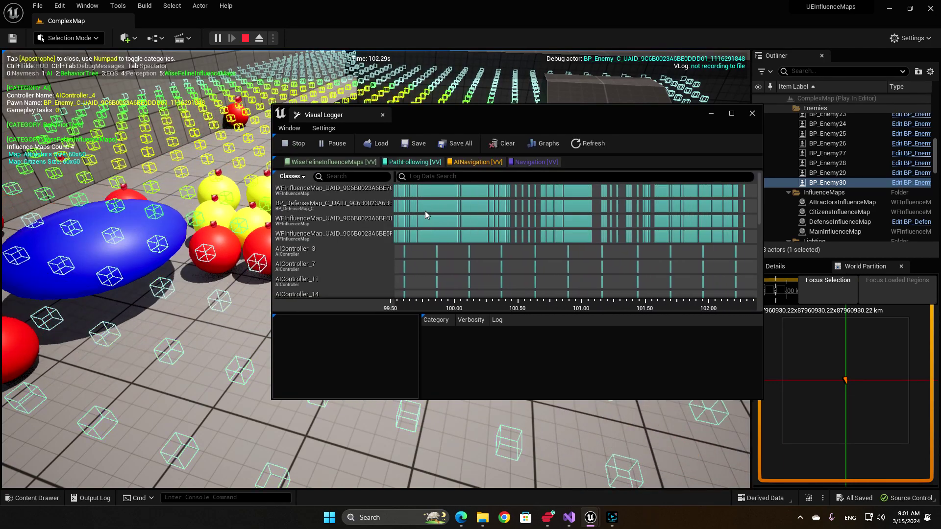
End the play session and select the DefenseMap recording row.
{"action": "key", "text": "Escape"}
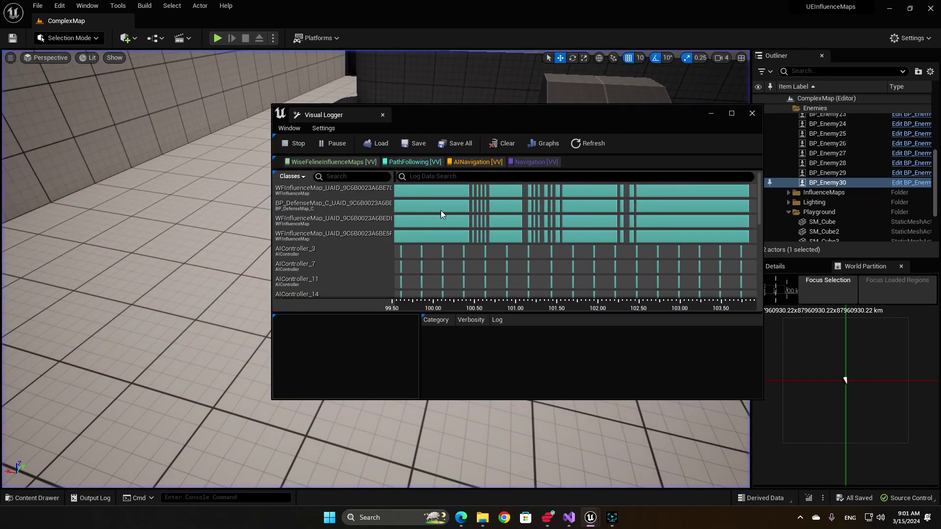
{"action": "left_click", "coordinate": [490, 210]}
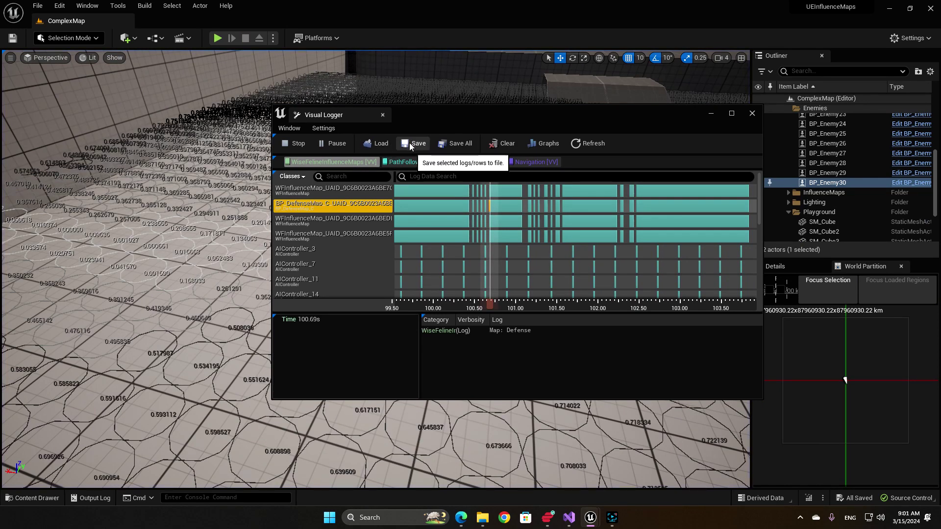
Hide the PathFollowing, AINavigation and Navigation categories in the Visual Logger.
{"action": "left_click", "coordinate": [418, 163]}
{"action": "left_click", "coordinate": [489, 160]}
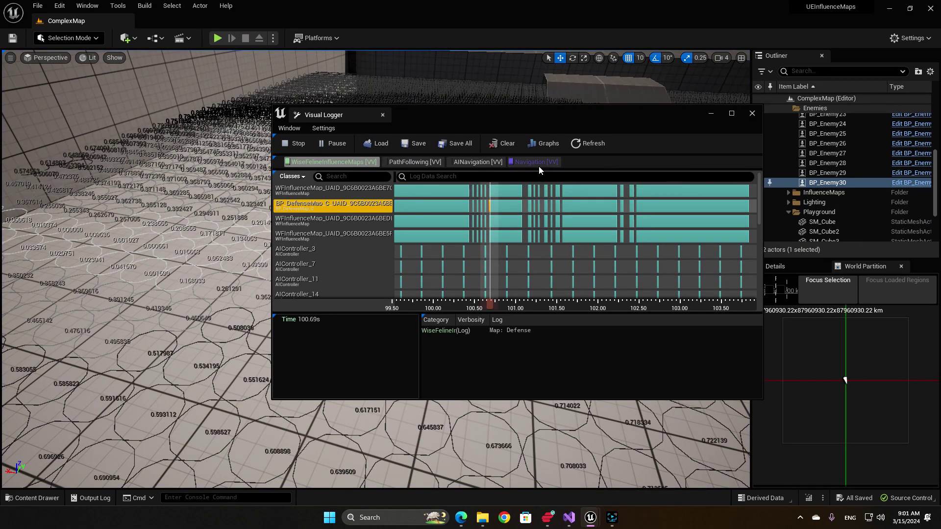
{"action": "left_click", "coordinate": [543, 161]}
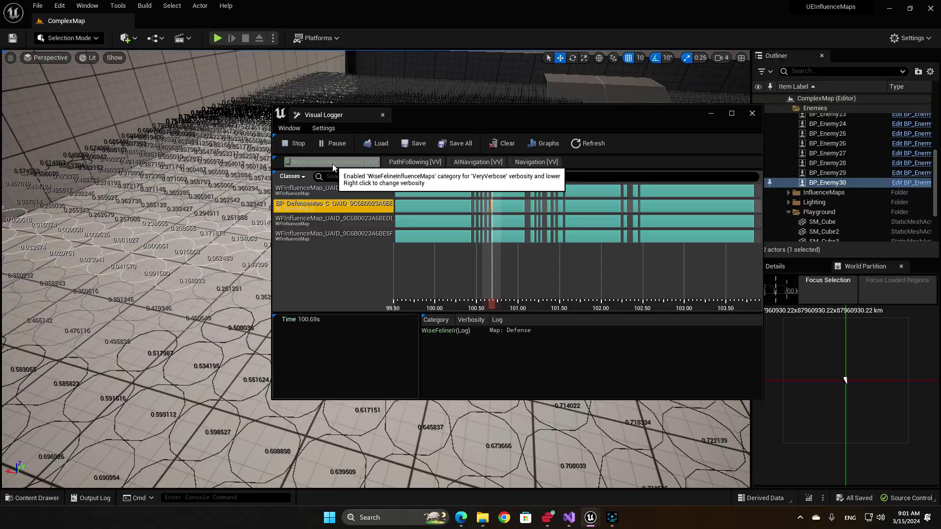
Inspect the Main influence map recording, then the Citizens map.
{"action": "left_click", "coordinate": [320, 236]}
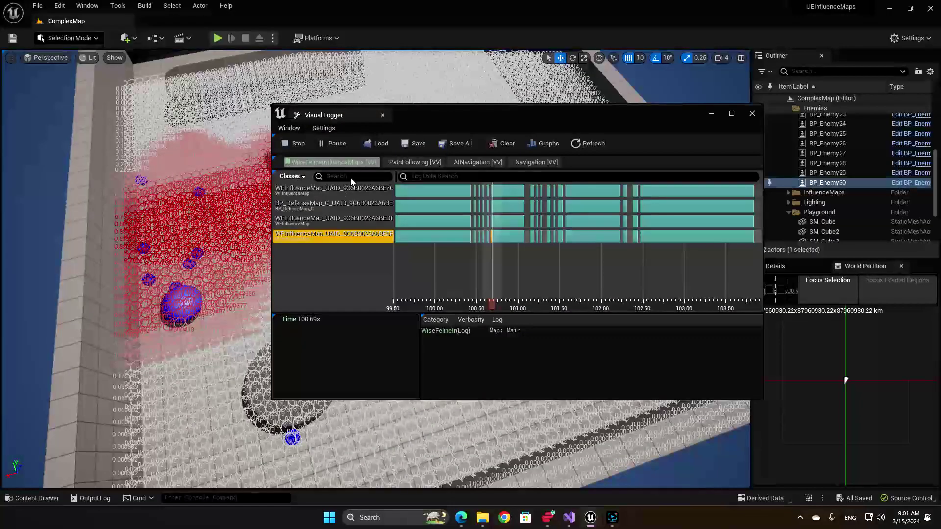
{"action": "left_click", "coordinate": [299, 221]}
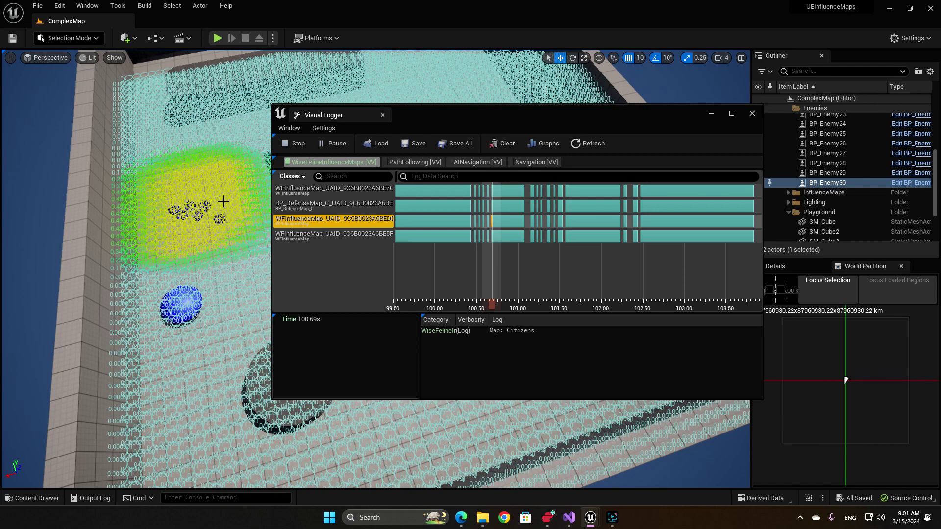
{"action": "scroll", "coordinate": [222, 201], "scroll_direction": "up", "scroll_amount": 1}
{"action": "scroll", "coordinate": [222, 201], "scroll_direction": "up", "scroll_amount": 2}
{"action": "scroll", "coordinate": [222, 201], "scroll_direction": "up", "scroll_amount": 1}
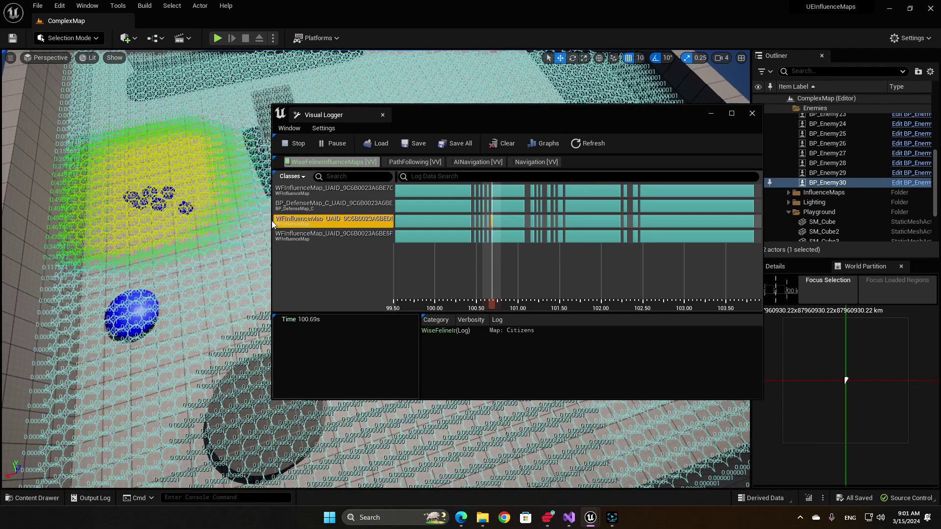
{"action": "scroll", "coordinate": [194, 185], "scroll_direction": "up", "scroll_amount": 1}
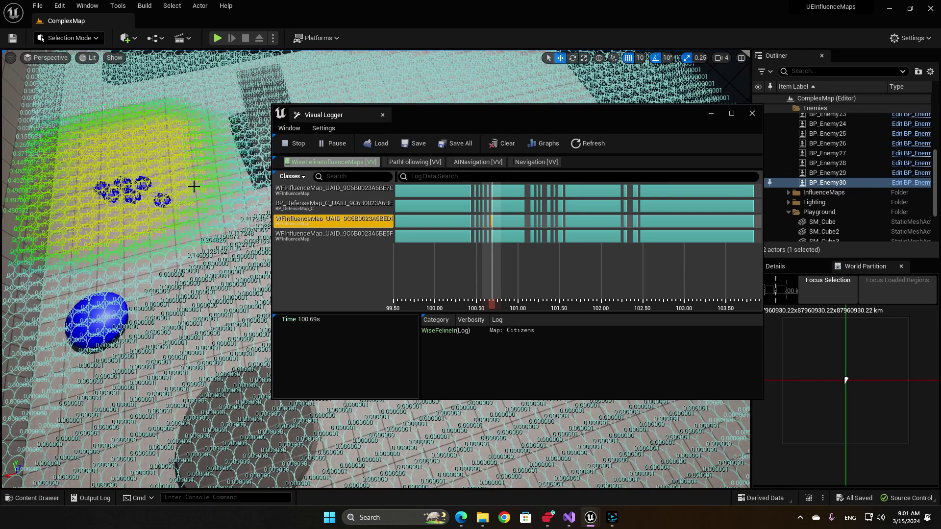
Inspect the BP_DefenseMap recording from a top-down view and clear the actor selection.
{"action": "left_click", "coordinate": [301, 206]}
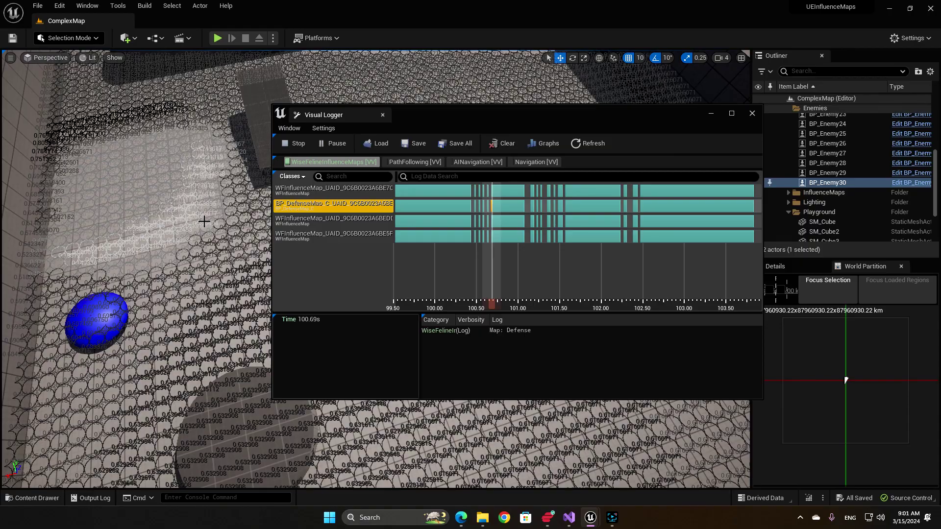
{"action": "right_click_drag", "start_coordinate": [204, 221], "coordinate": [204, 221]}
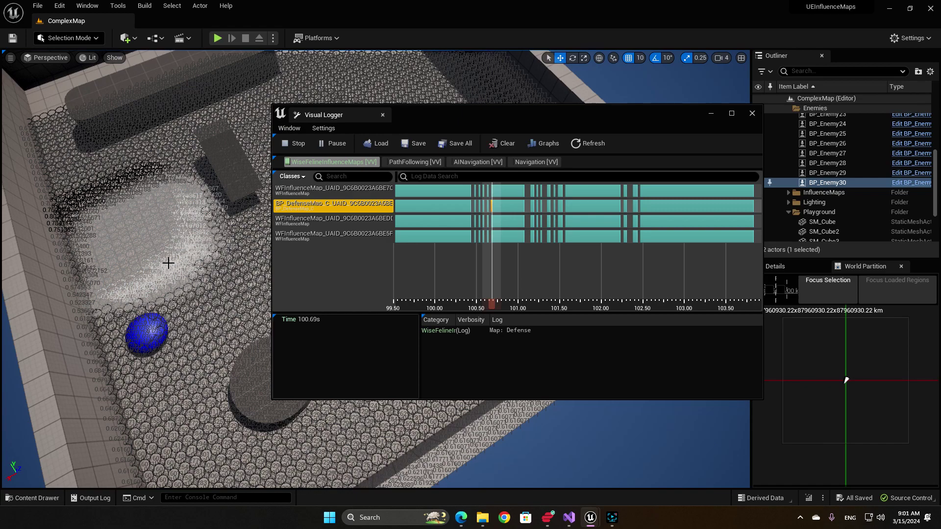
{"action": "right_click_drag", "start_coordinate": [148, 252], "coordinate": [151, 258]}
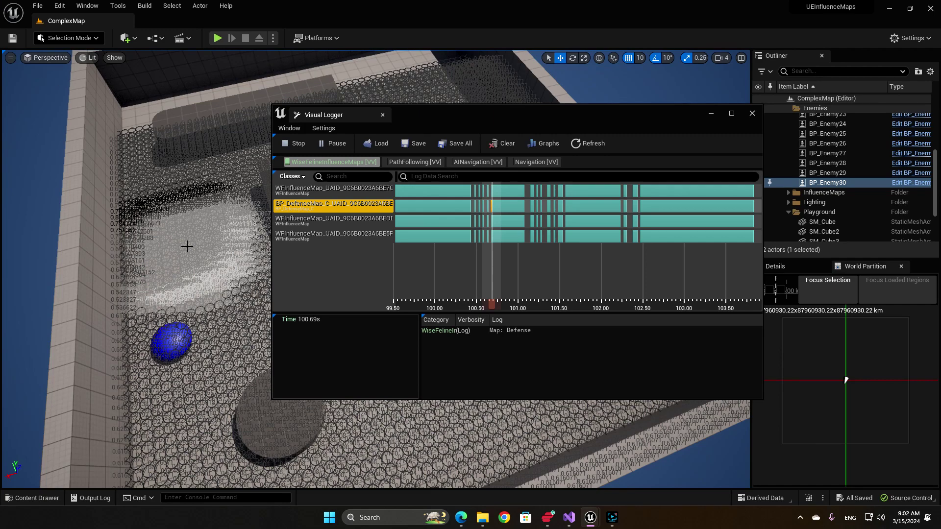
{"action": "scroll", "coordinate": [186, 245], "scroll_direction": "up", "scroll_amount": 3}
{"action": "scroll", "coordinate": [168, 246], "scroll_direction": "up", "scroll_amount": 2}
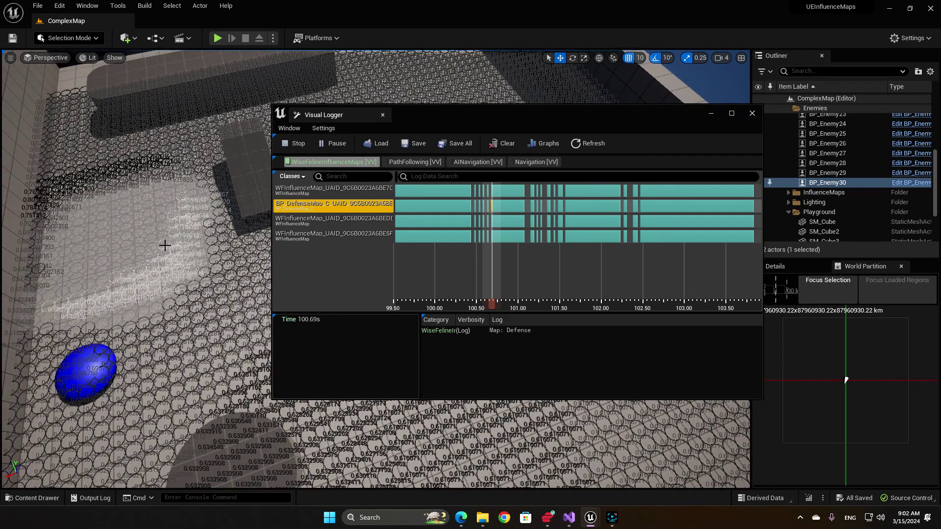
{"action": "key", "text": "Escape"}
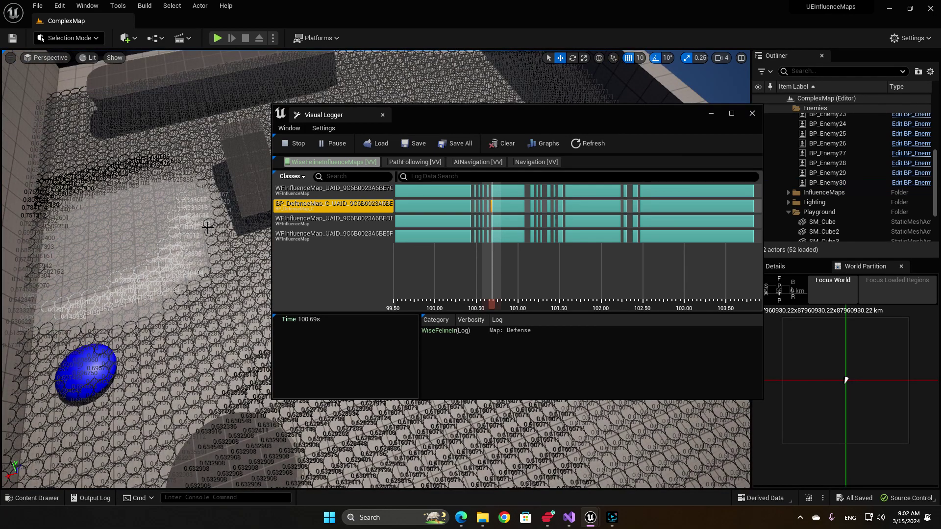